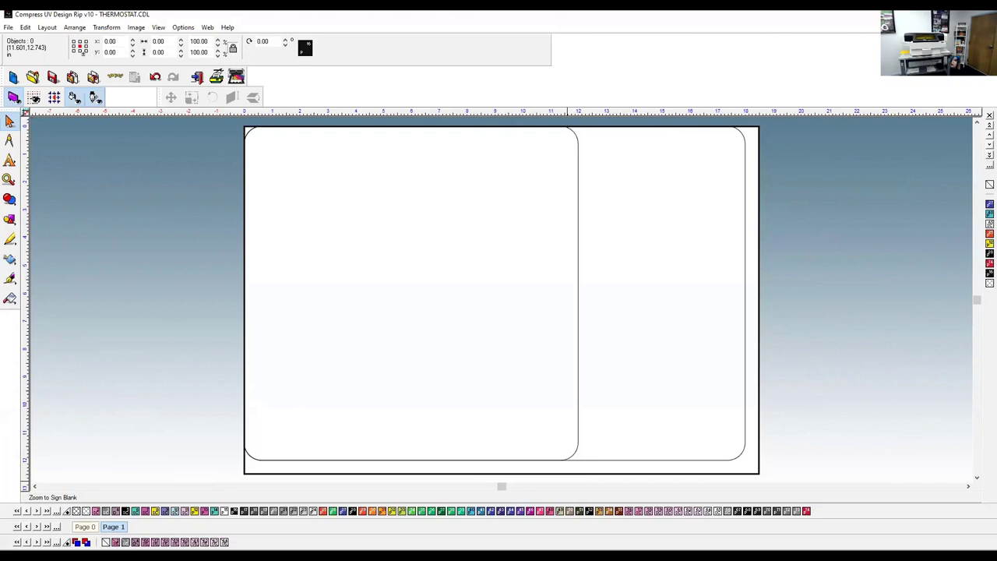
Step: Show the Layer Viewer with Ctrl+L to list Layers 4, 3 (with its Group) and 2
key(ctrl+l)
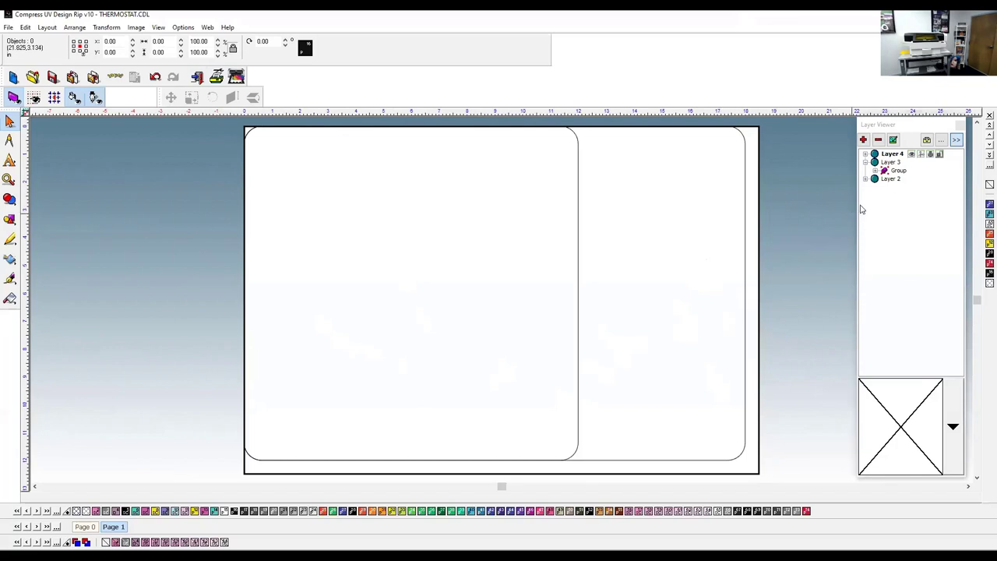
Step: Hide Layer 4's rounded-rectangle outlines, then select Layer 2 and make its iguana and thermometer artwork visible
click(930, 154)
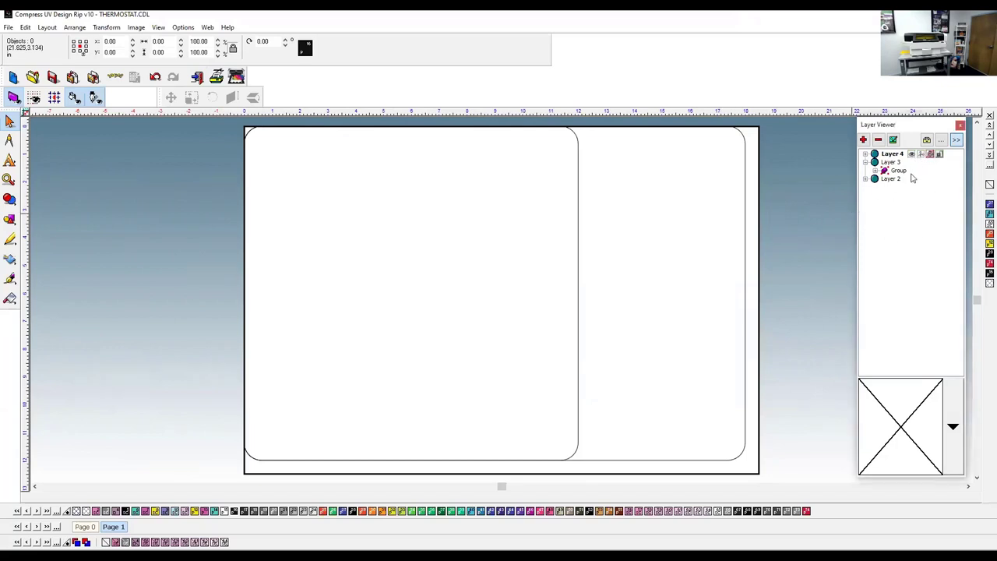
click(911, 154)
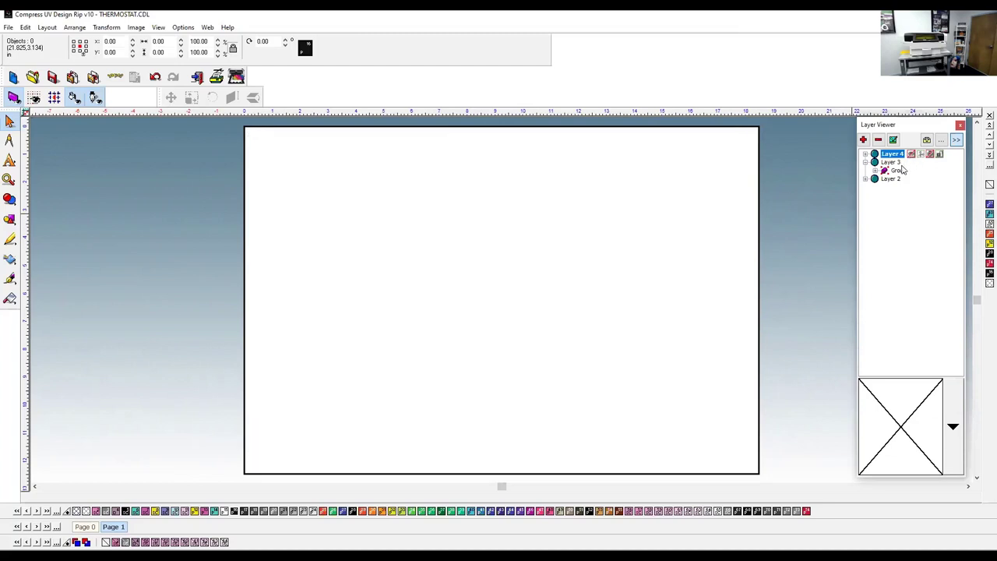
click(892, 179)
click(909, 180)
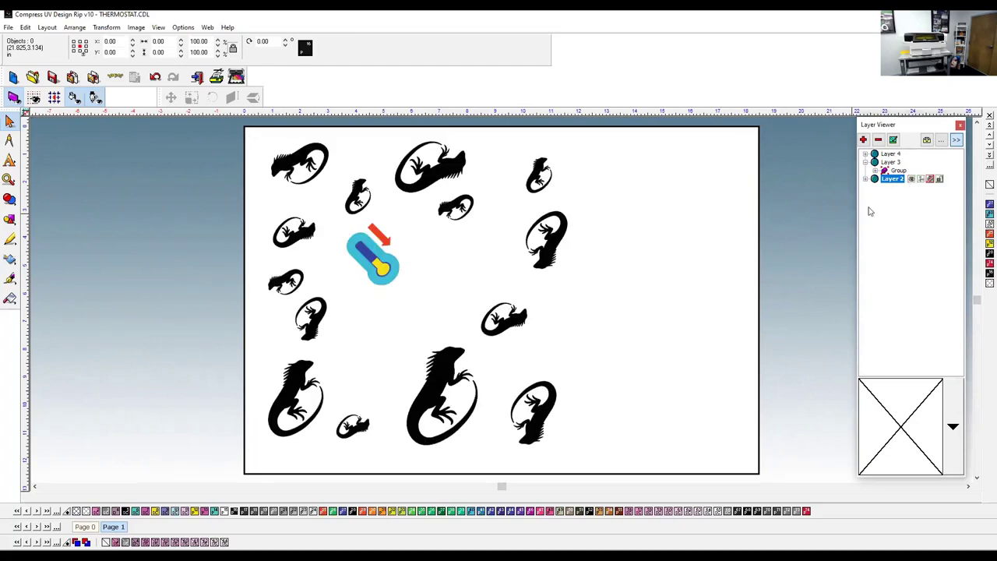
click(170, 514)
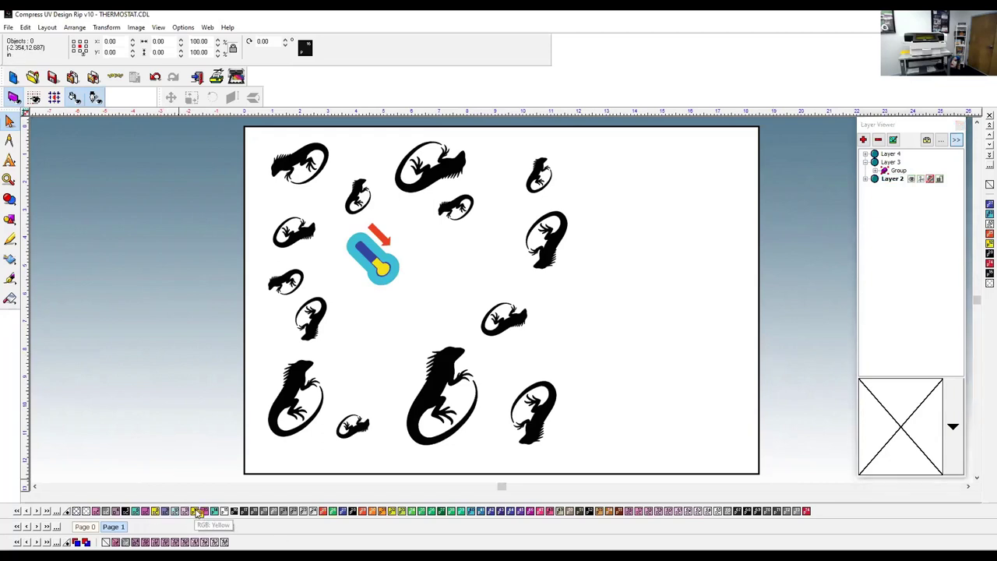
Step: Fill the sign background with RGB Yellow from the colour palette
click(198, 512)
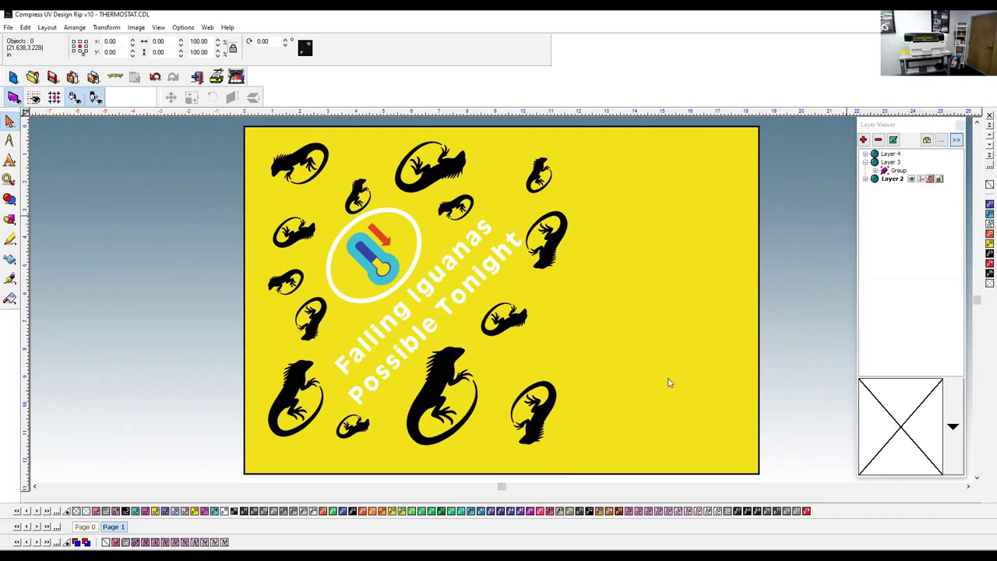
click(895, 162)
click(892, 154)
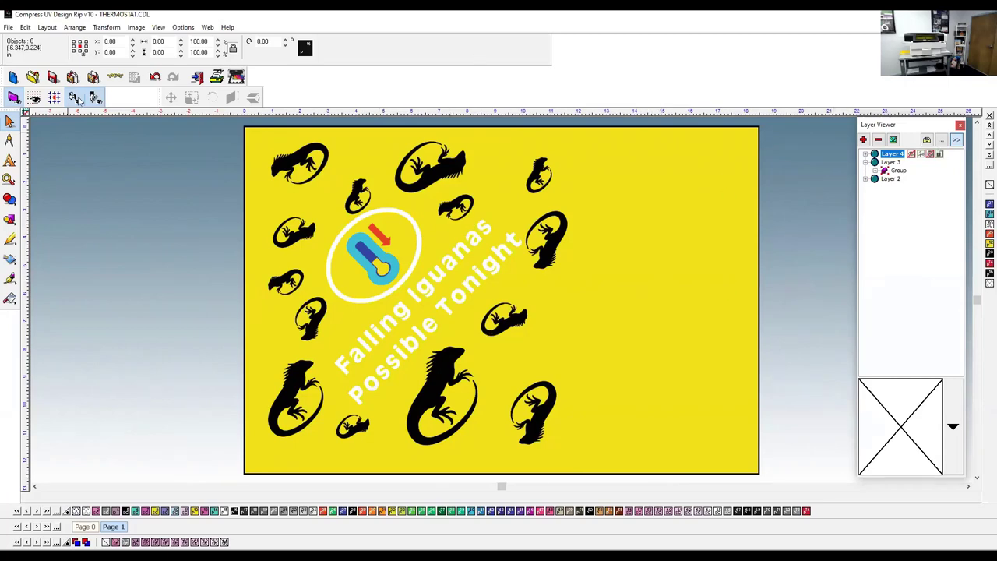
click(899, 171)
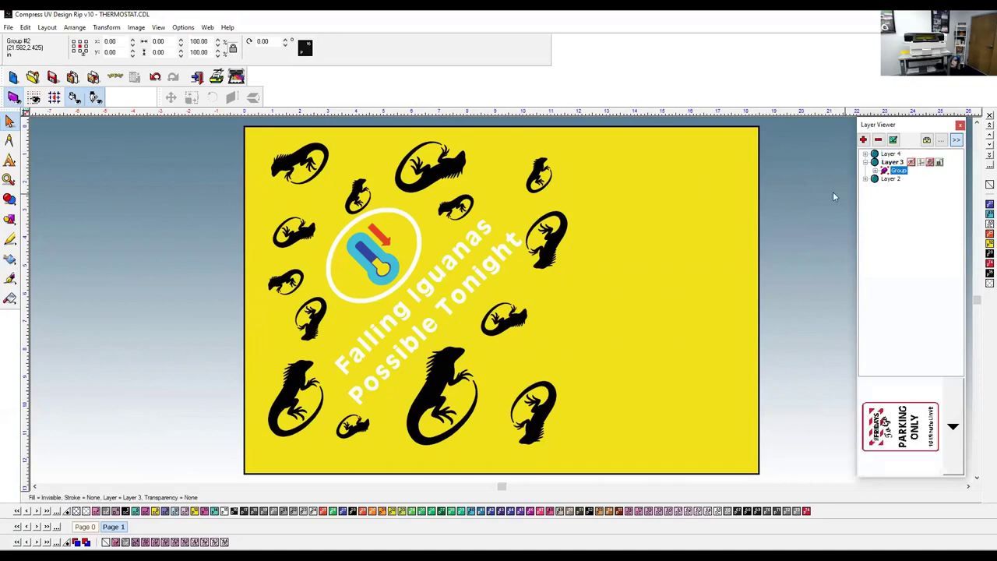
click(883, 179)
click(912, 180)
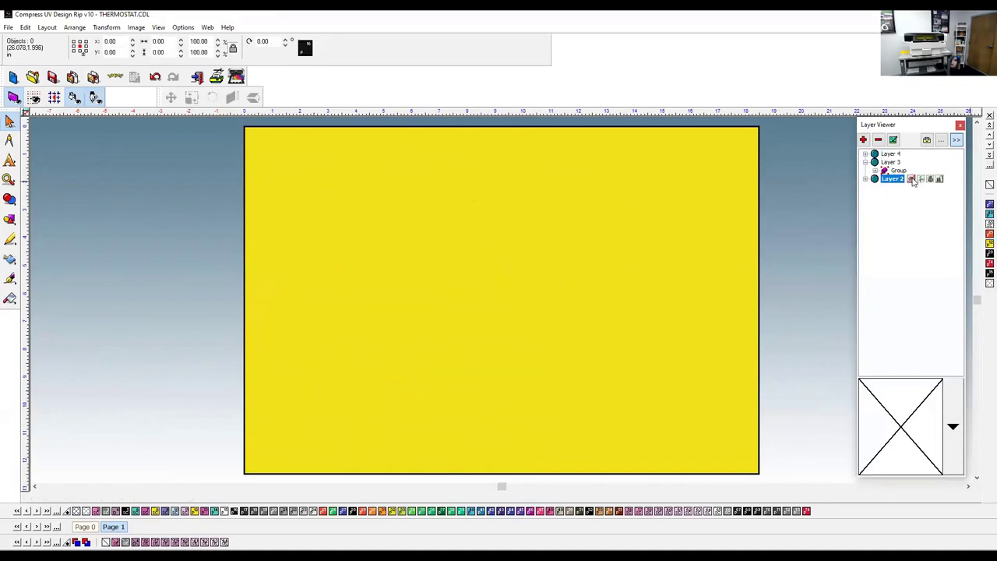
click(912, 180)
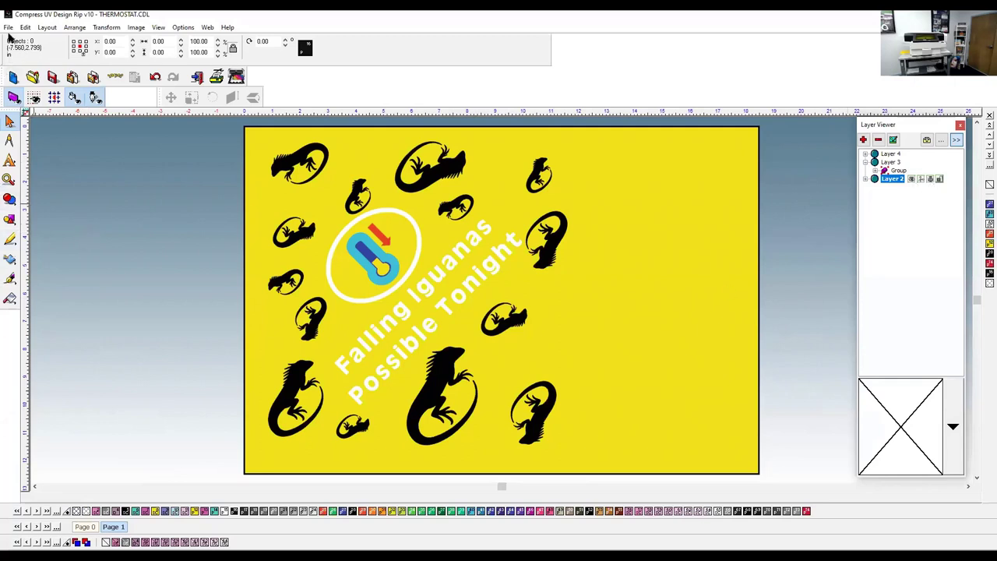
Step: Choose File > Print to Compress Rip to bring up the Print and Cut dialog
click(8, 28)
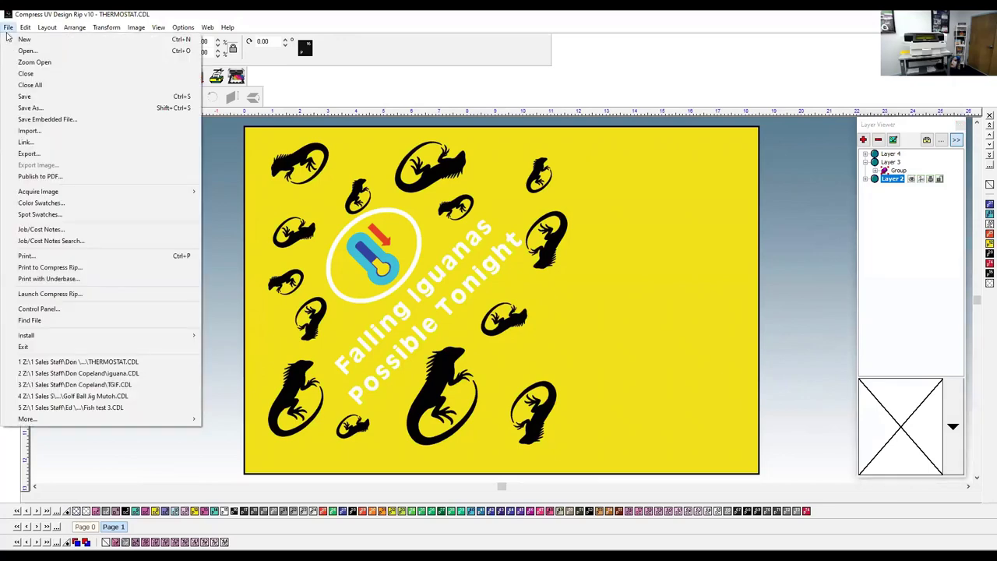
click(69, 268)
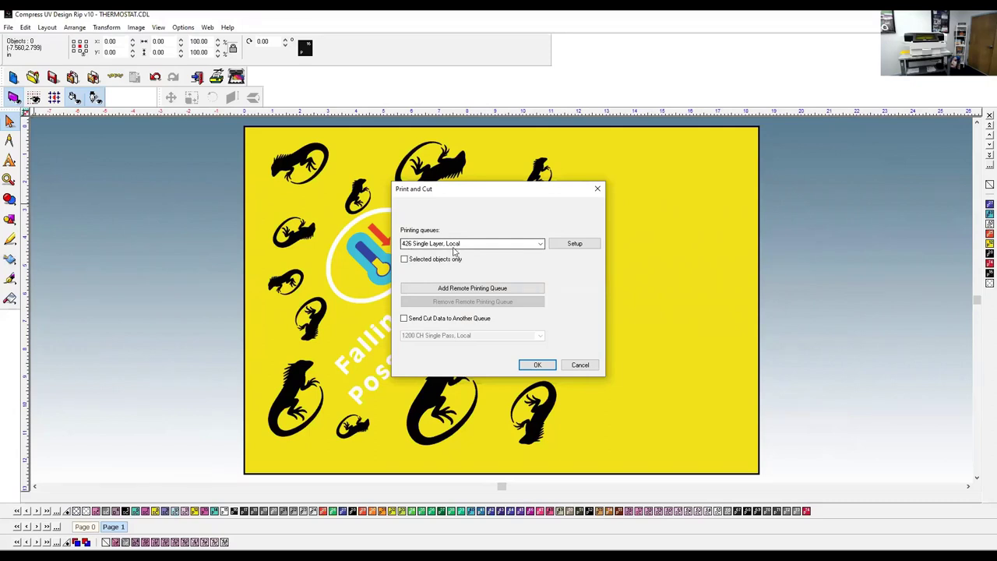
Step: Select the 426 Auto White, Local printing queue, accept its job setup, and send the sign
click(539, 244)
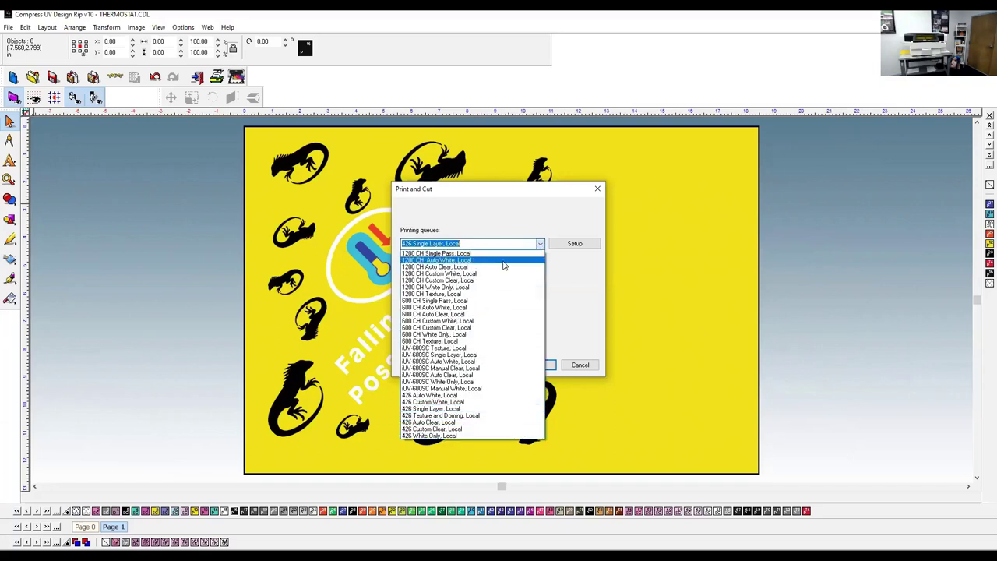
click(438, 408)
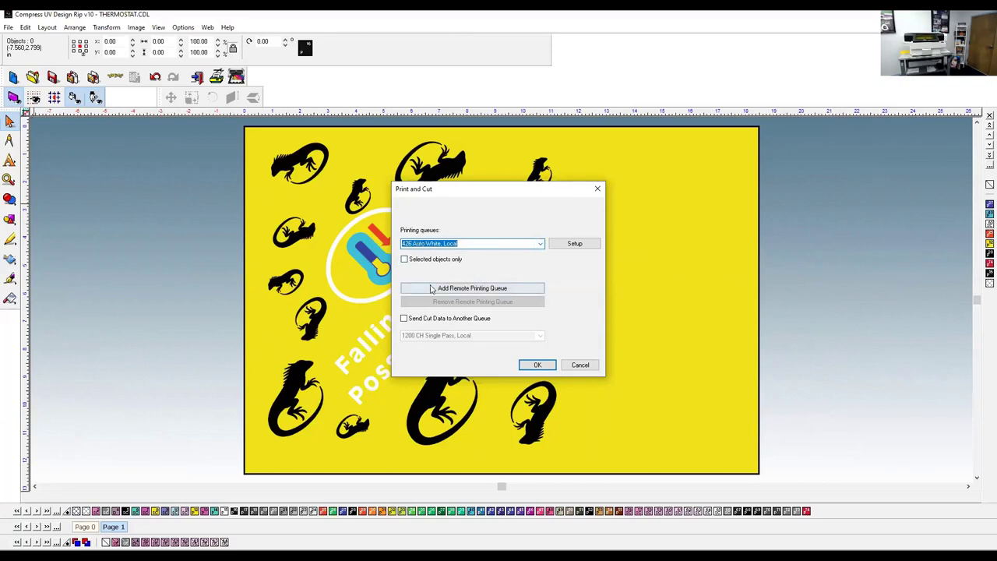
click(582, 246)
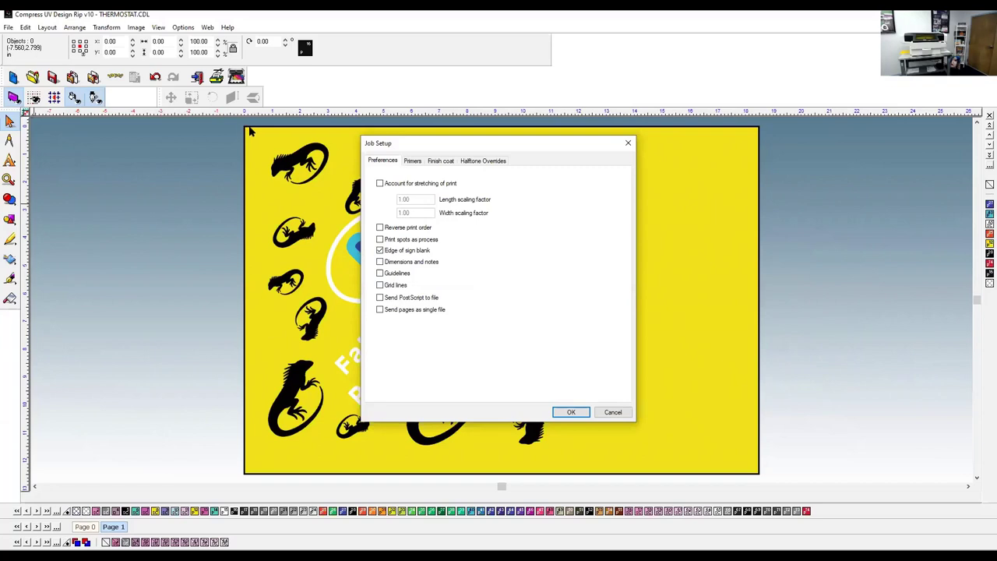
click(569, 413)
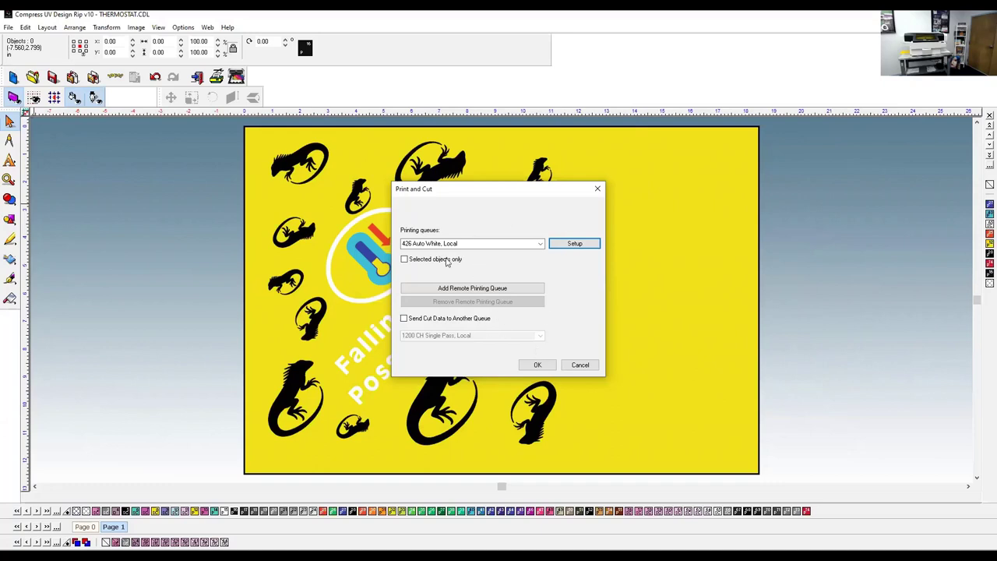
click(538, 365)
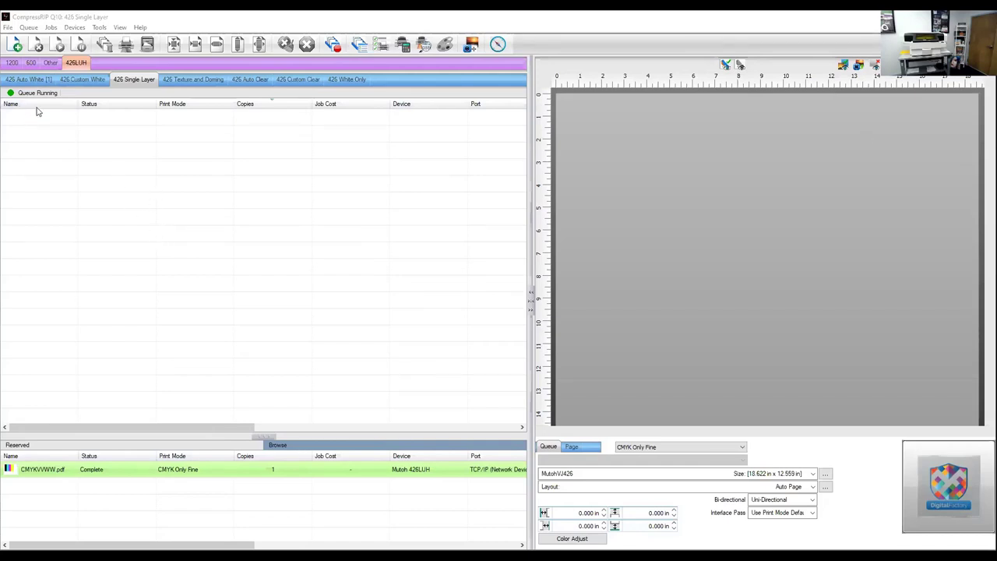
Step: Switch to the 426 Auto White queue and select the pending THERMOSTAT 2 job
click(34, 81)
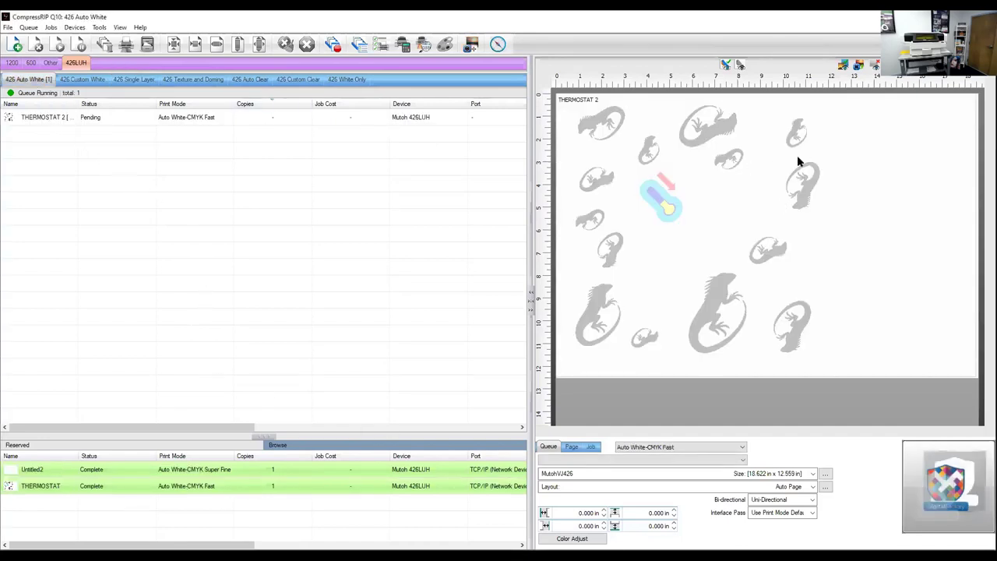
click(108, 123)
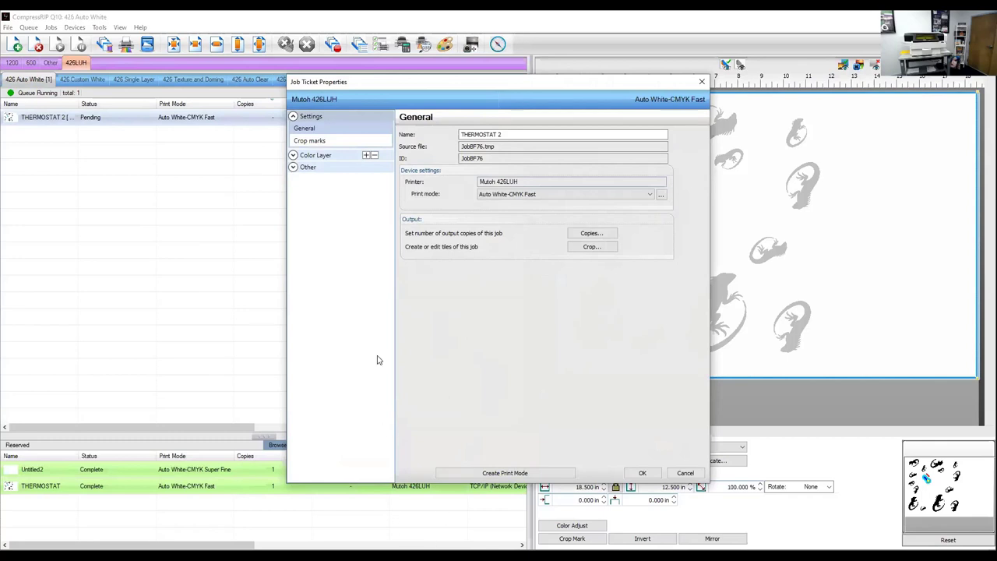
Step: Under Color Layer > Processing Options, set Underbase strength to 19, 0% White under black
click(332, 157)
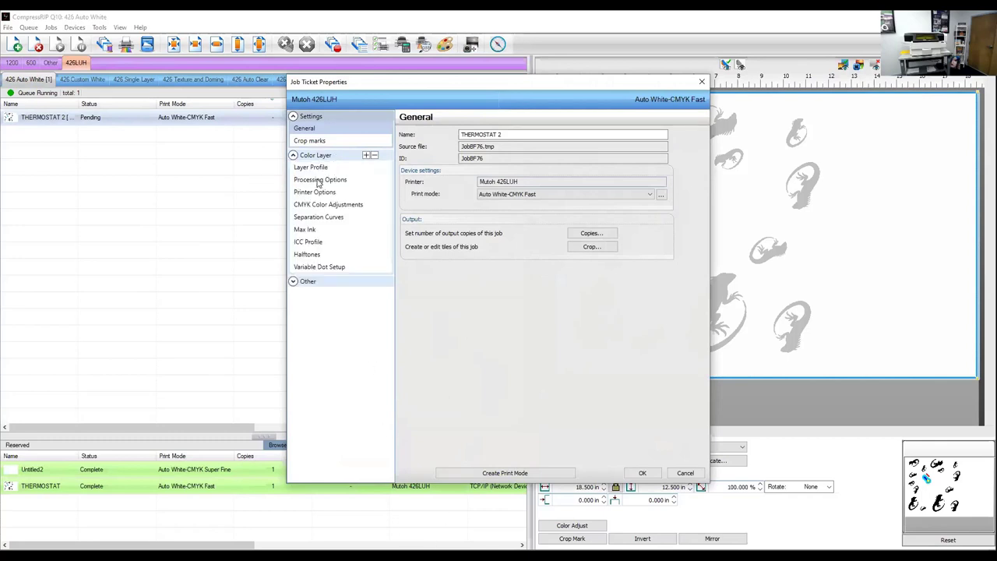
click(317, 180)
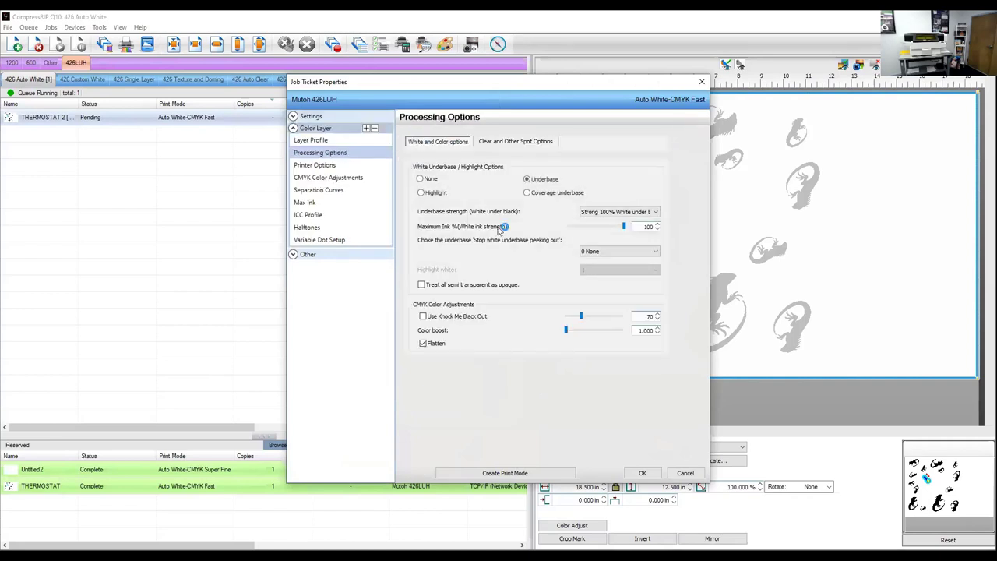
click(627, 213)
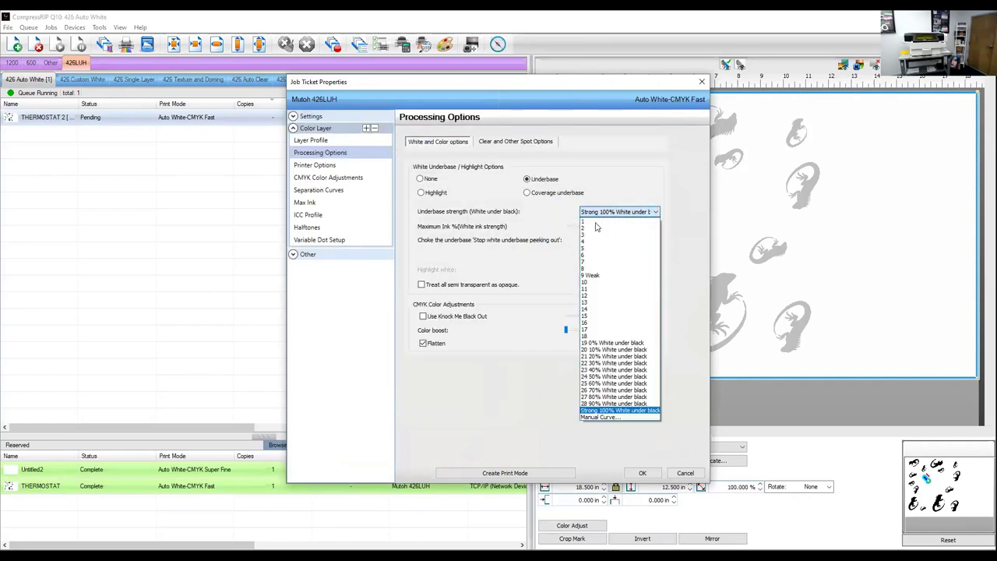
click(612, 343)
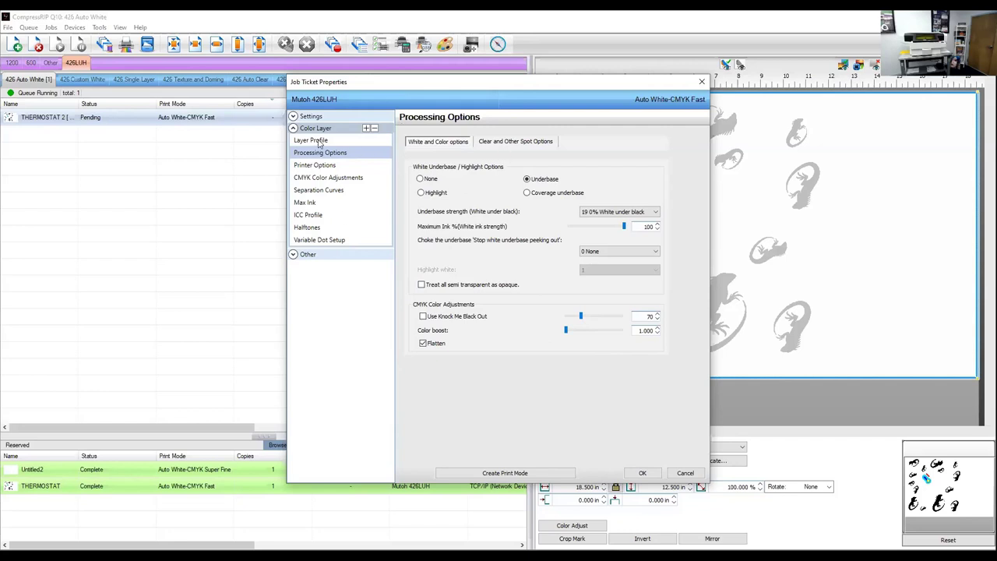
click(319, 141)
Step: Set Printer Options print direction to Bi-Directional and save the job ticket
click(330, 165)
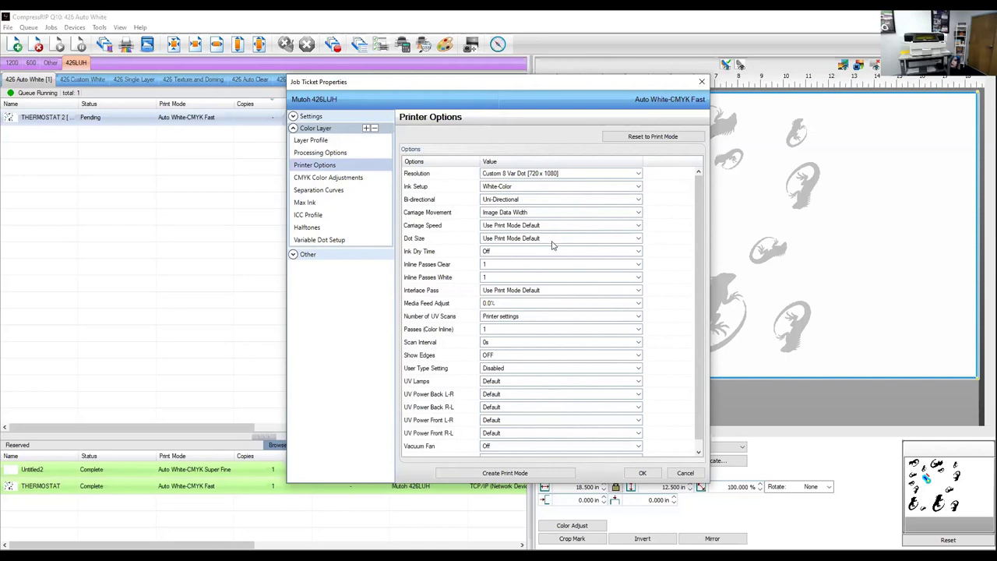
click(534, 201)
click(507, 233)
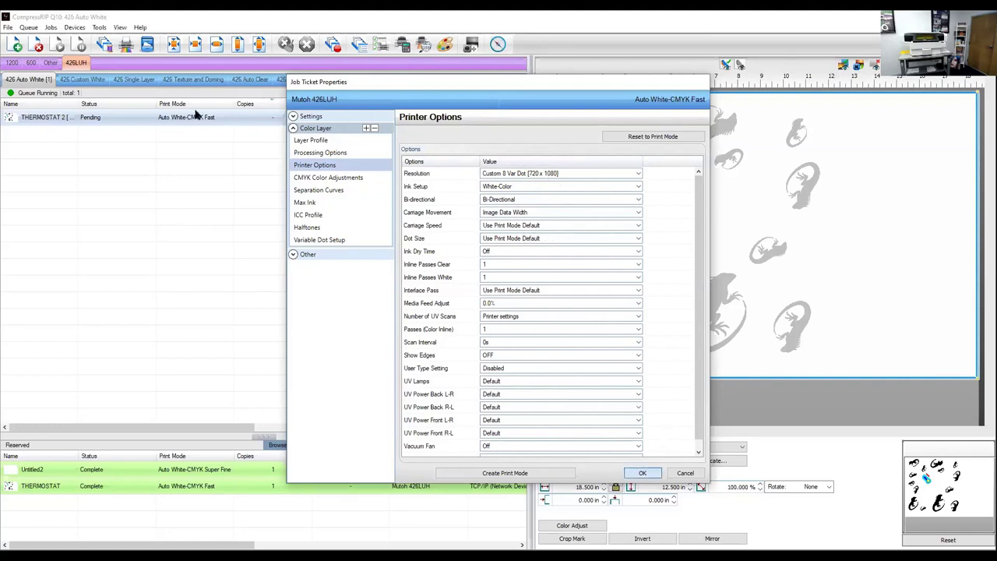
click(642, 473)
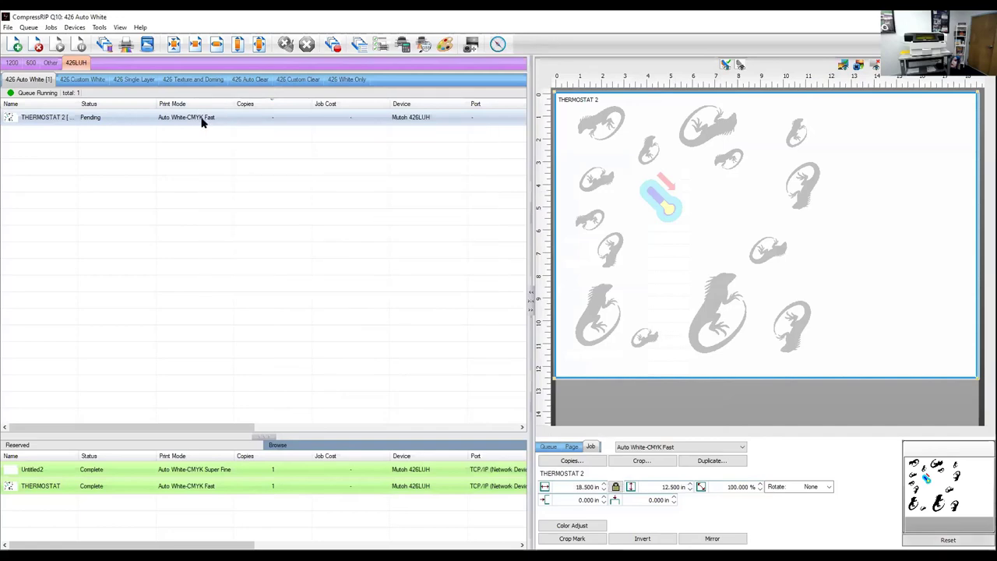
Step: Use RIP Only on THERMOSTAT 2, then select it once spooled to confirm the 0.3513 job cost
right_click(201, 119)
click(241, 228)
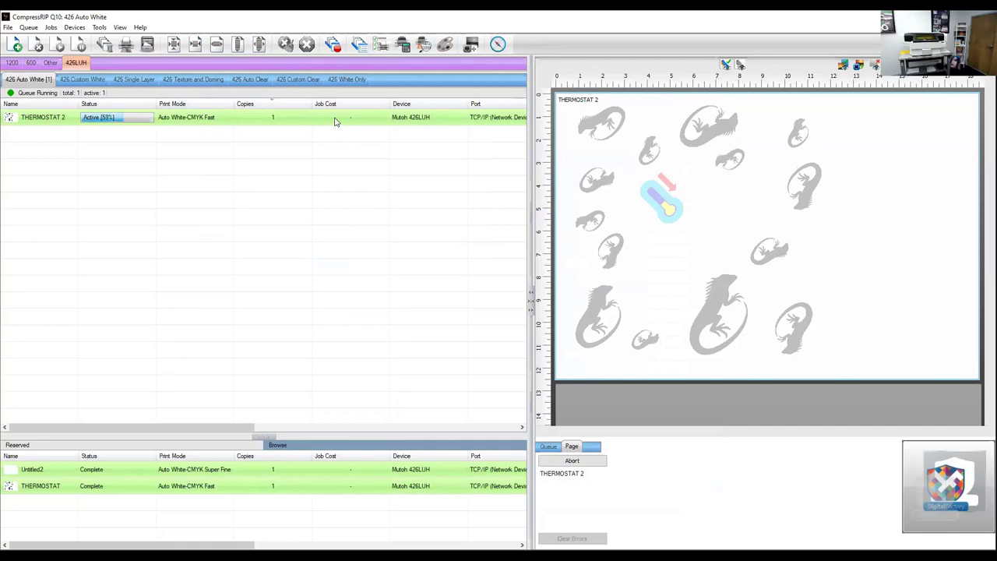
mouse_move(337, 121)
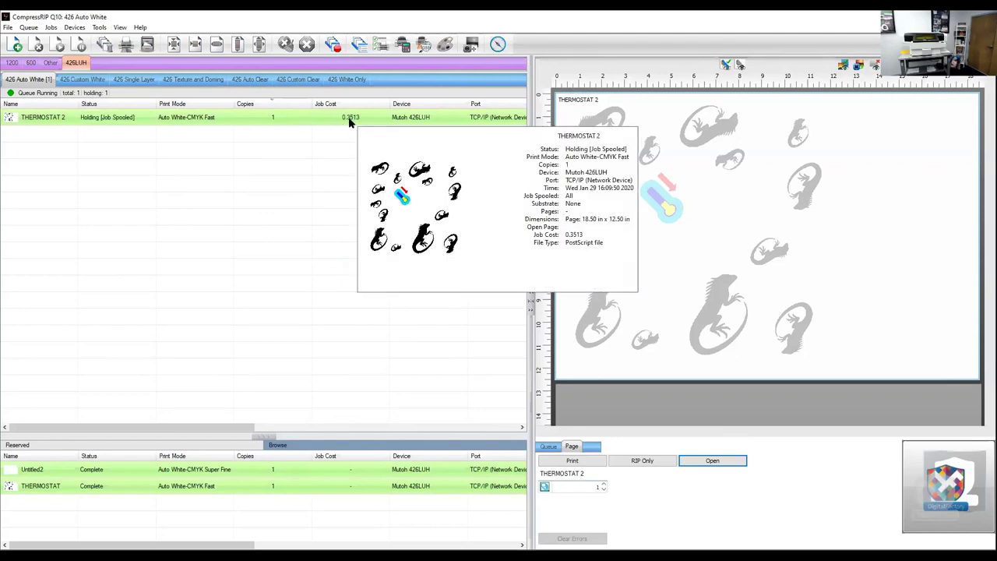
mouse_move(348, 124)
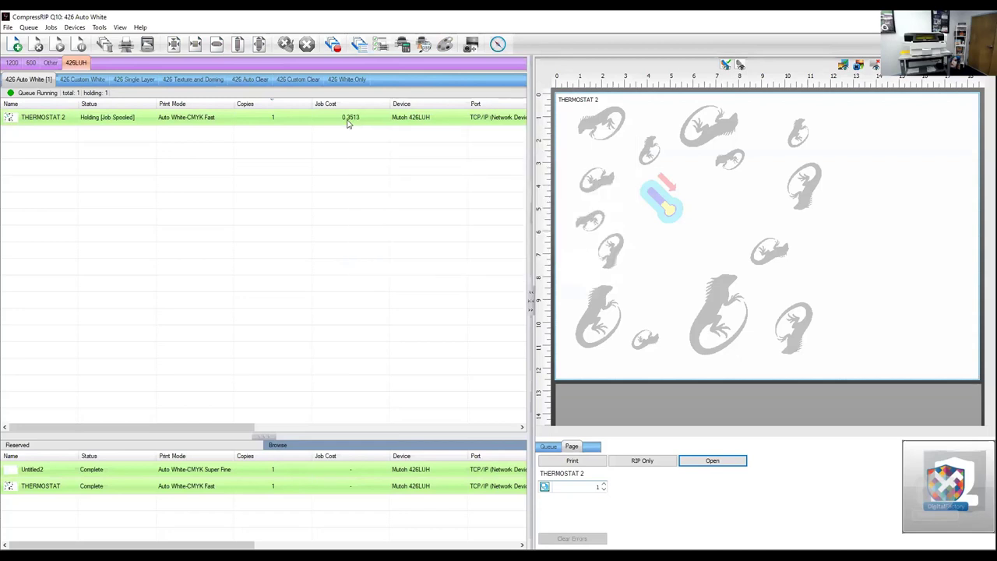
click(348, 121)
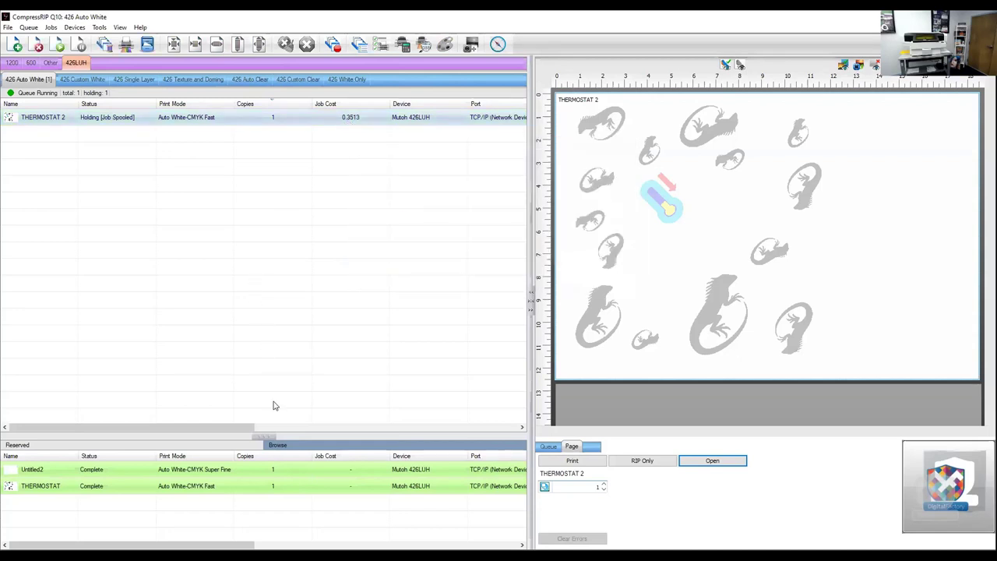
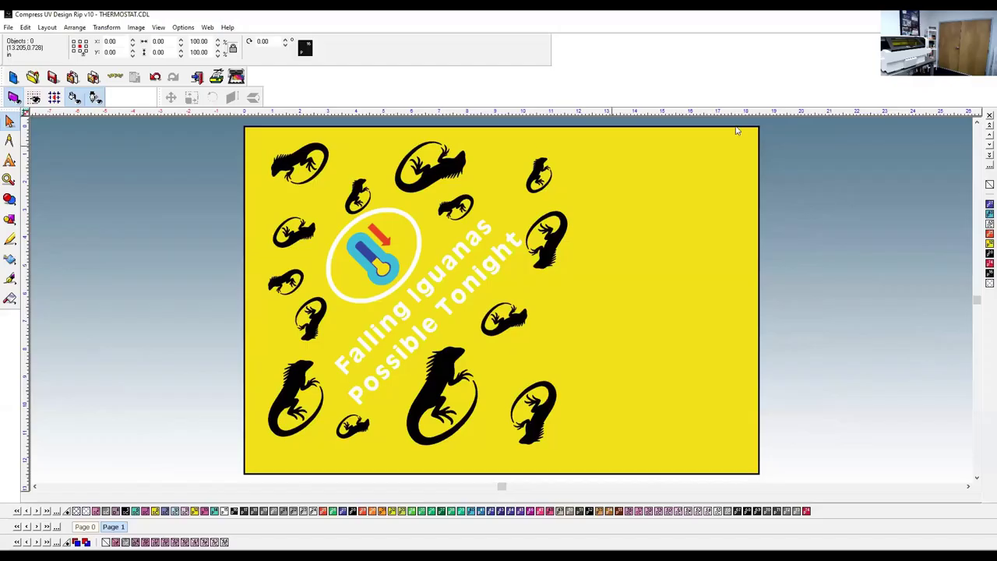
Step: Open the Layer Viewer and hide Layer 2 with the iguana artwork
key(ctrl+l)
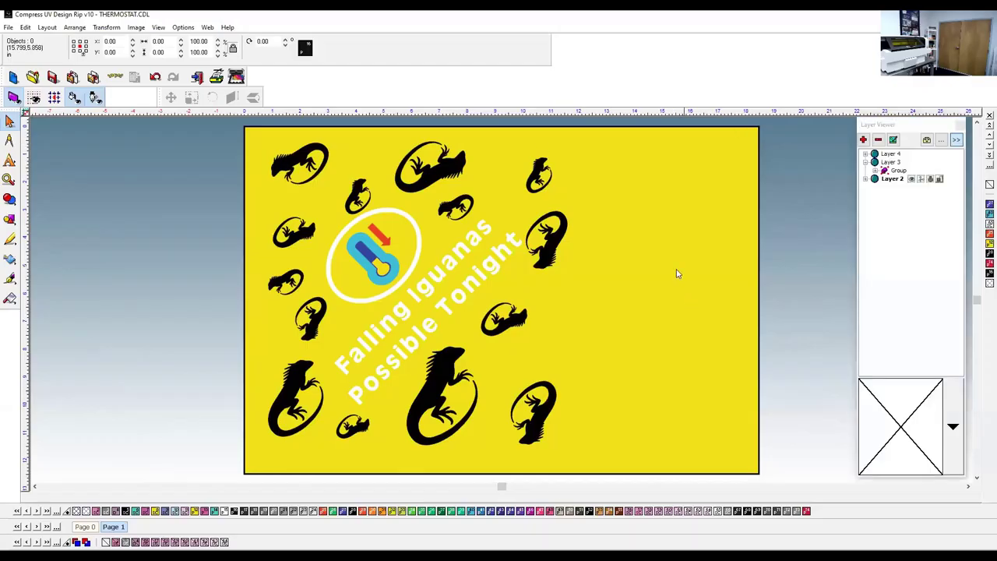
click(891, 162)
click(892, 179)
click(926, 180)
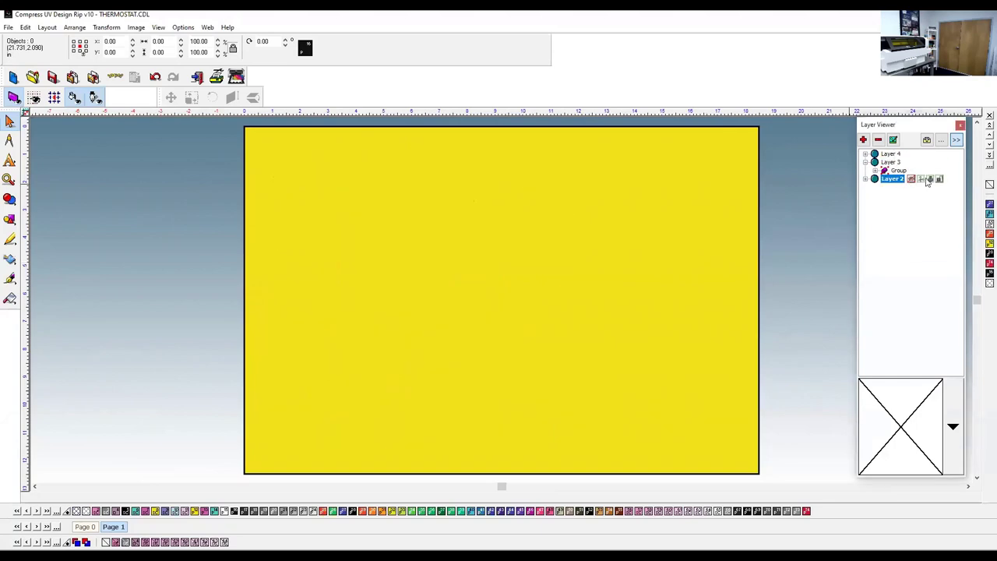
Step: Fill the yellow background white, then make Layer 3's parking sign visible
click(161, 445)
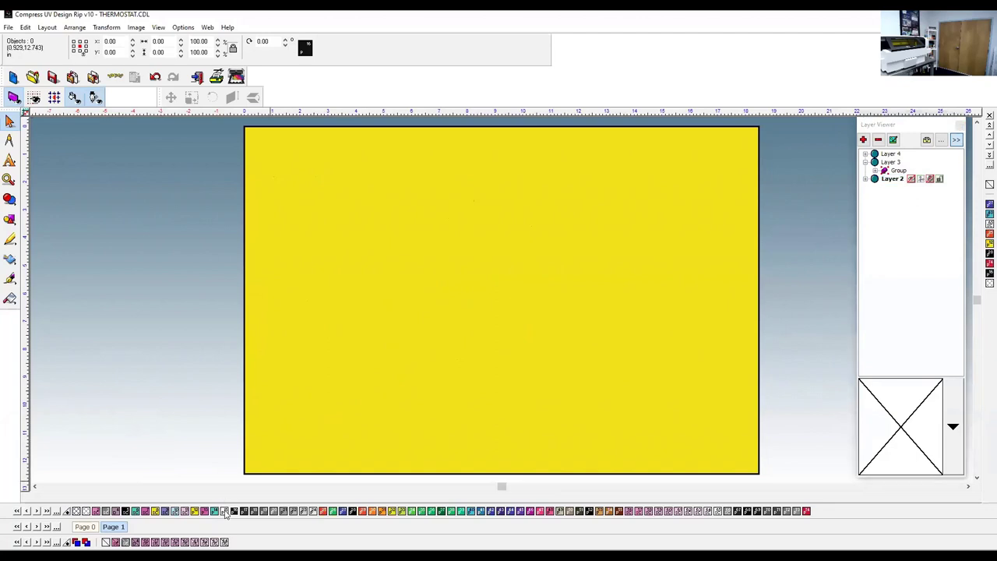
click(224, 511)
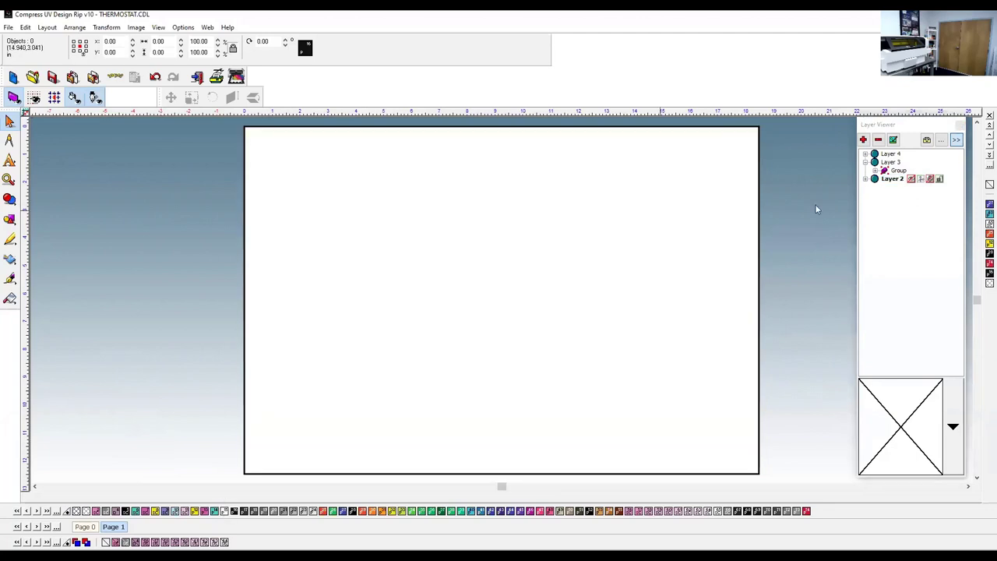
click(895, 162)
click(912, 162)
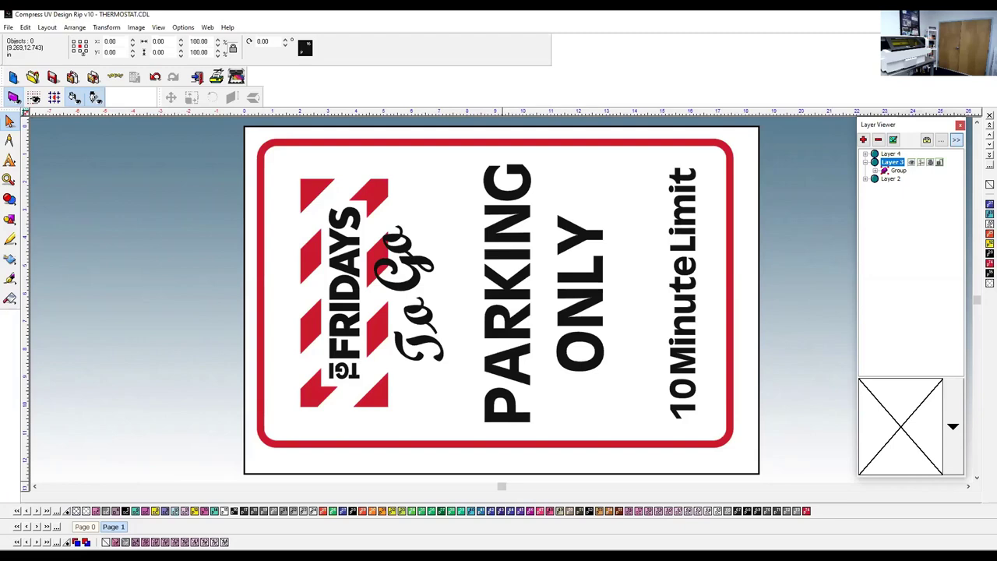
Step: Print to Compress Rip using the 426 Single Layer queue, accepting the Setup preferences
click(10, 27)
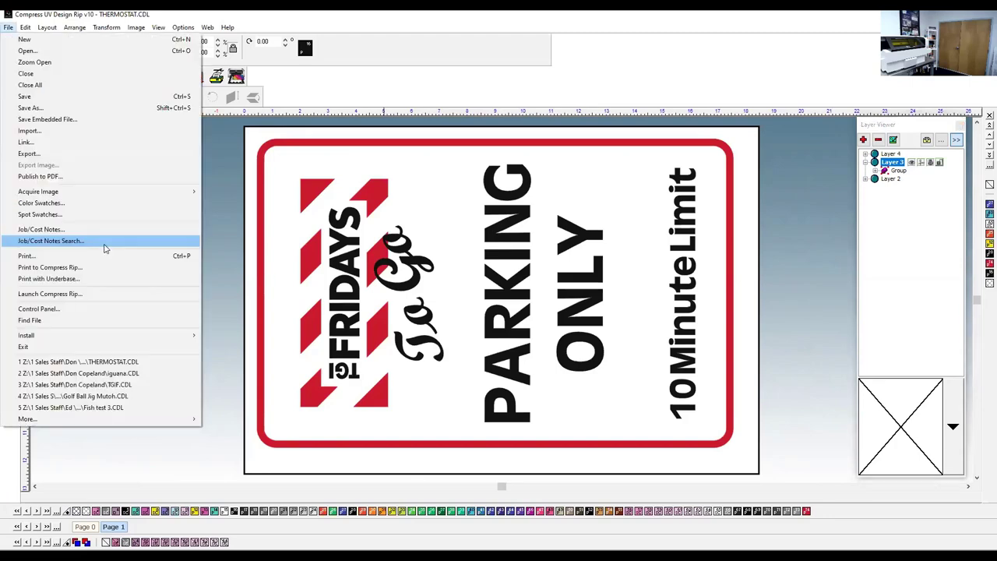
click(65, 274)
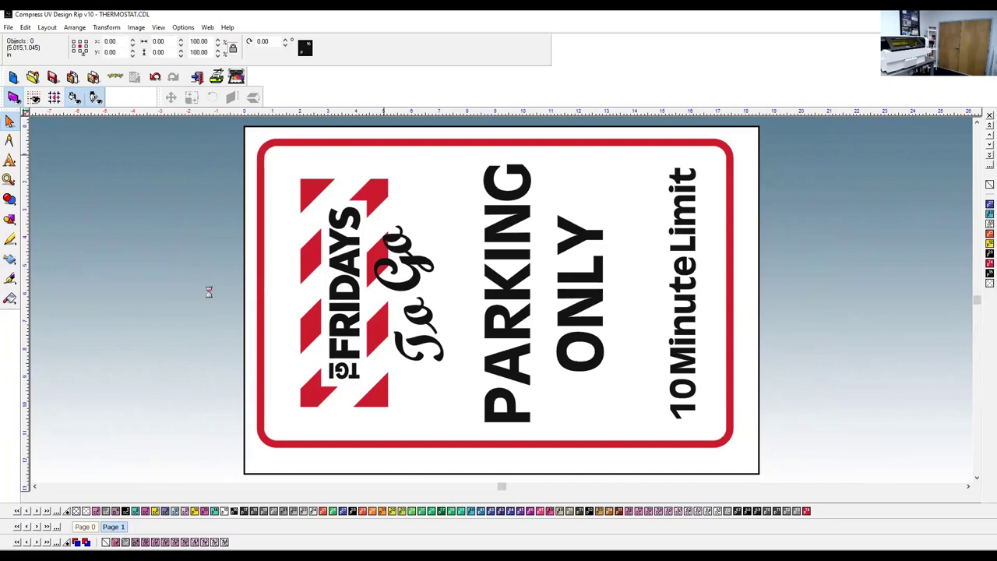
click(532, 243)
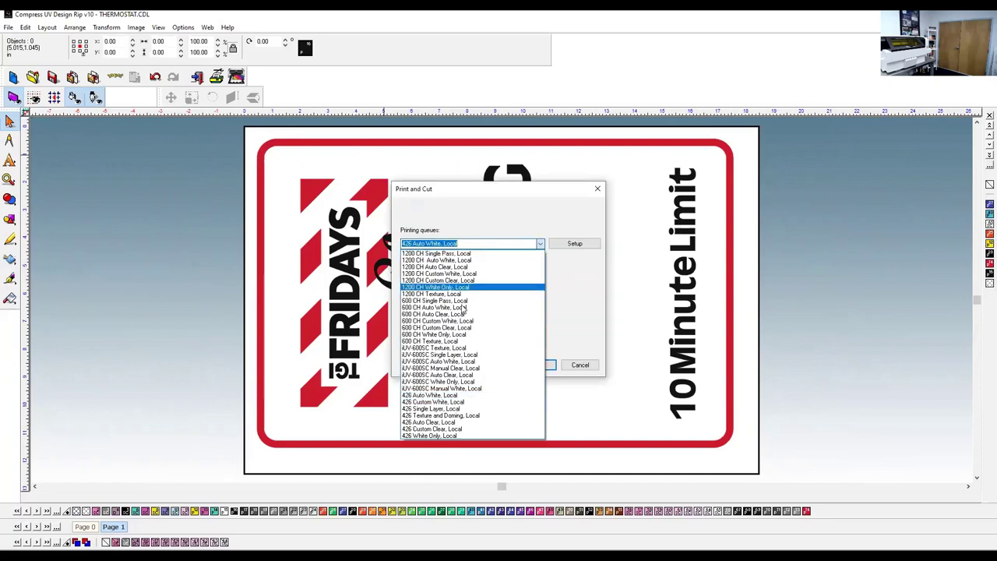
click(439, 410)
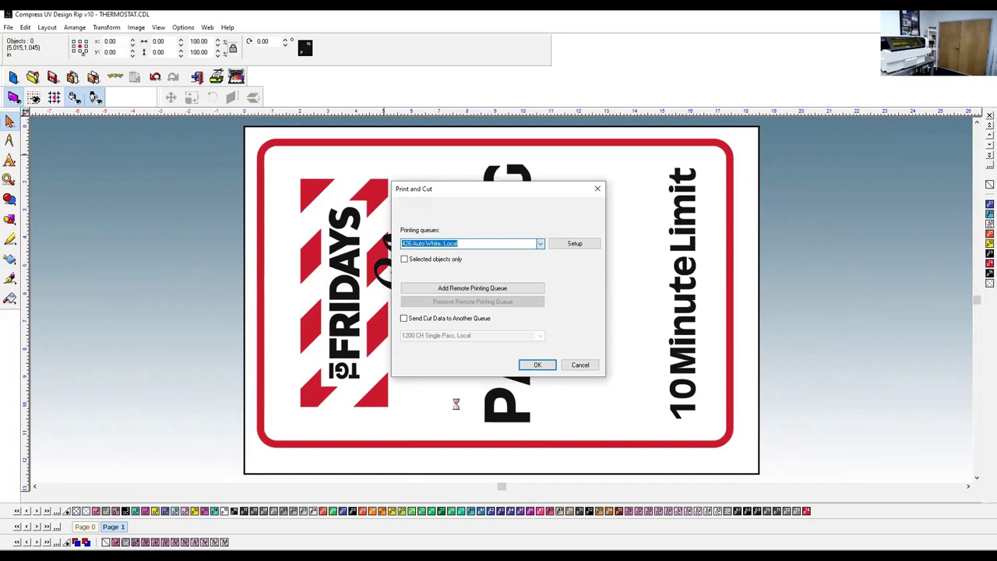
click(574, 244)
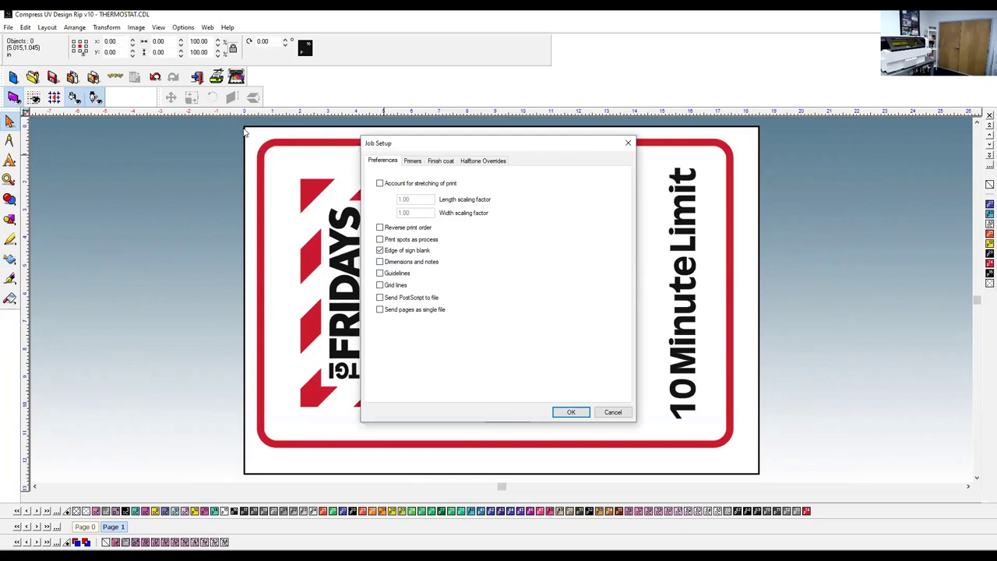
click(572, 411)
click(538, 366)
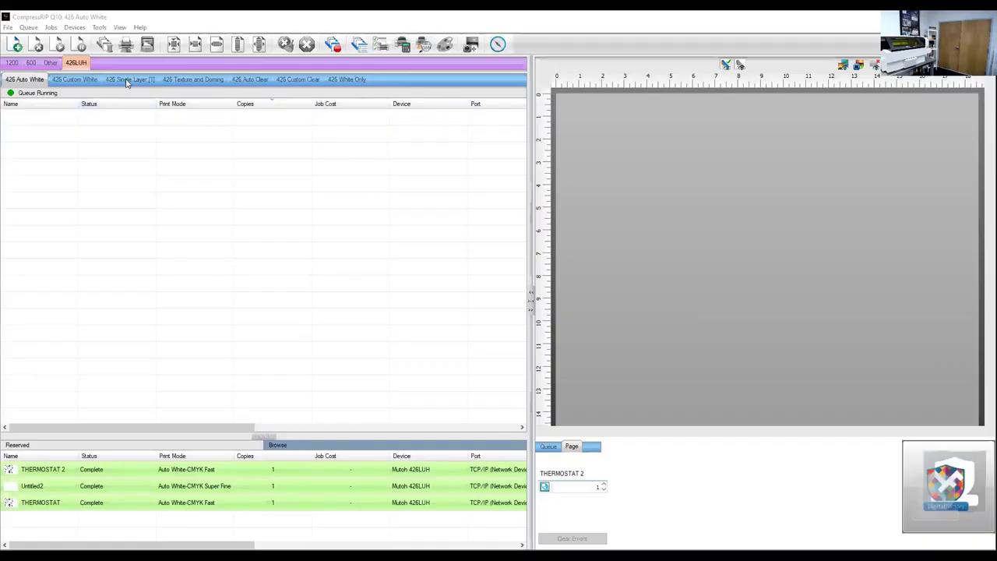
Step: In the 426 Single Layer queue, set the THERMOSTAT job's print mode to CMYK Only Fast
click(127, 80)
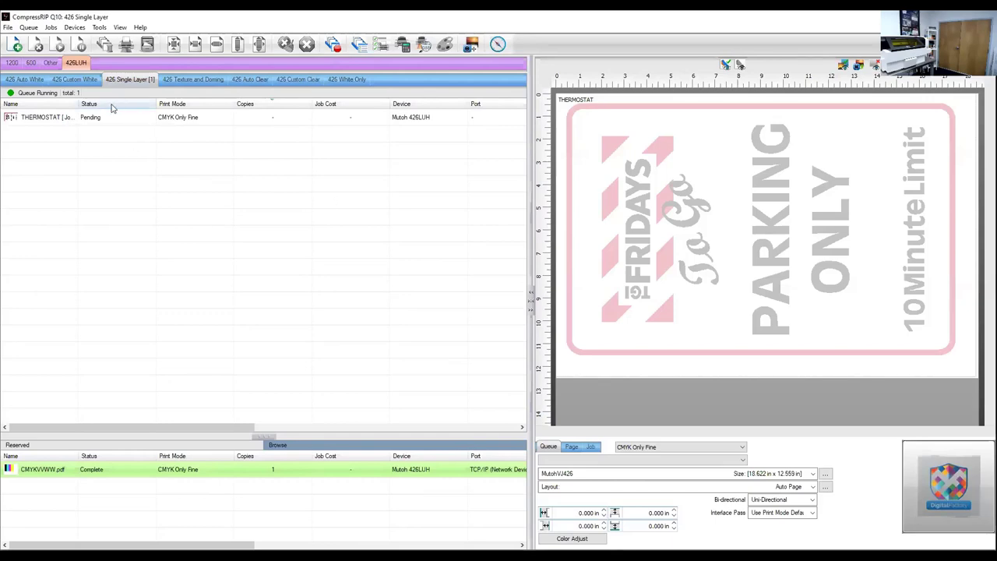
click(717, 336)
click(742, 447)
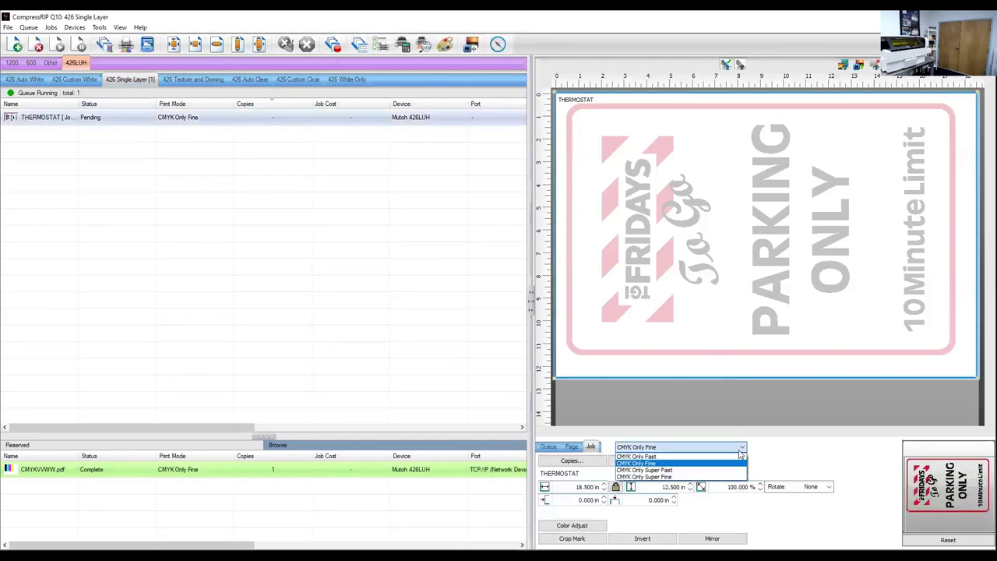
click(636, 456)
Step: Set the job's page Bi-directional option to Bi-Directional and reselect the THERMOSTAT job
click(571, 447)
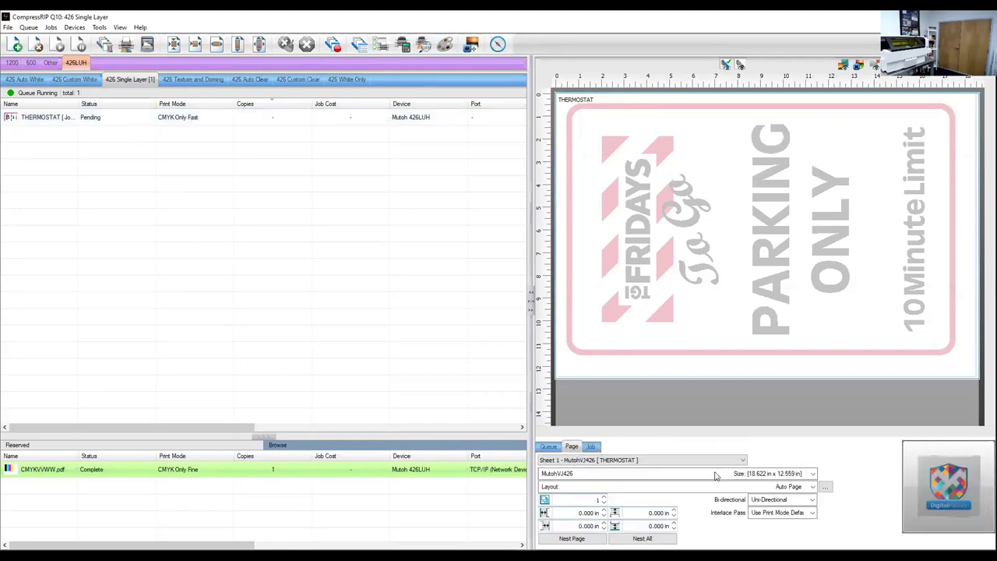
click(812, 499)
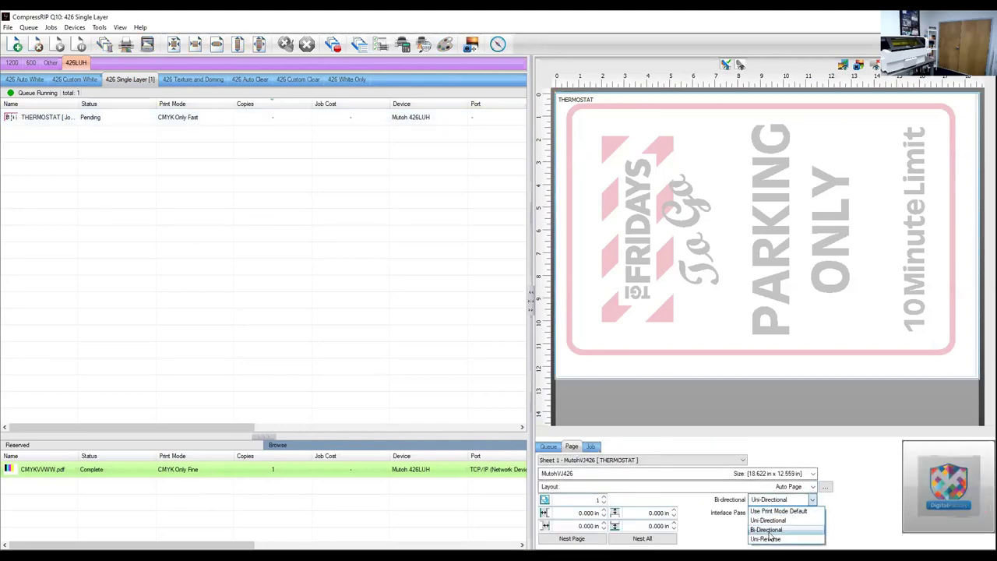
click(770, 529)
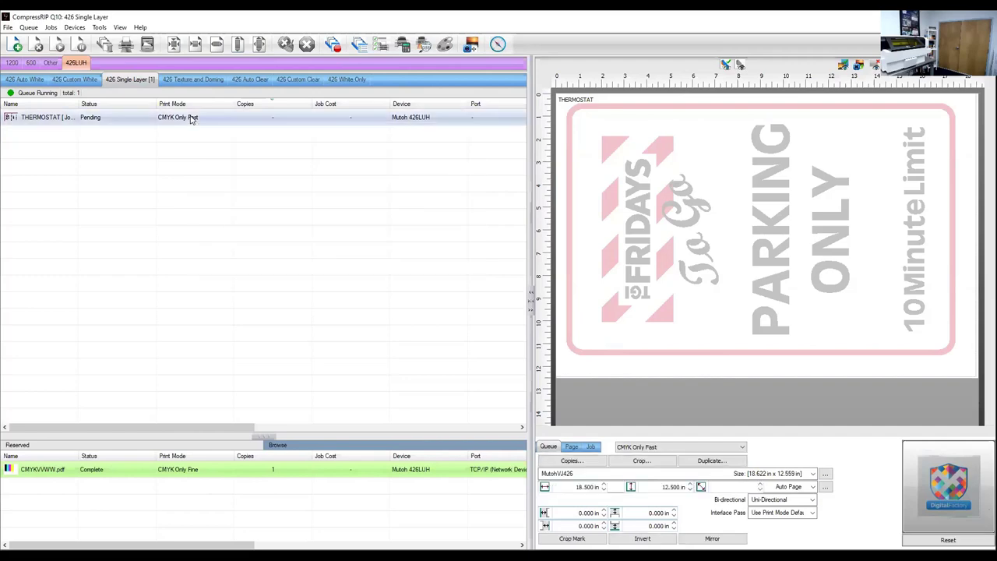
right_click(191, 118)
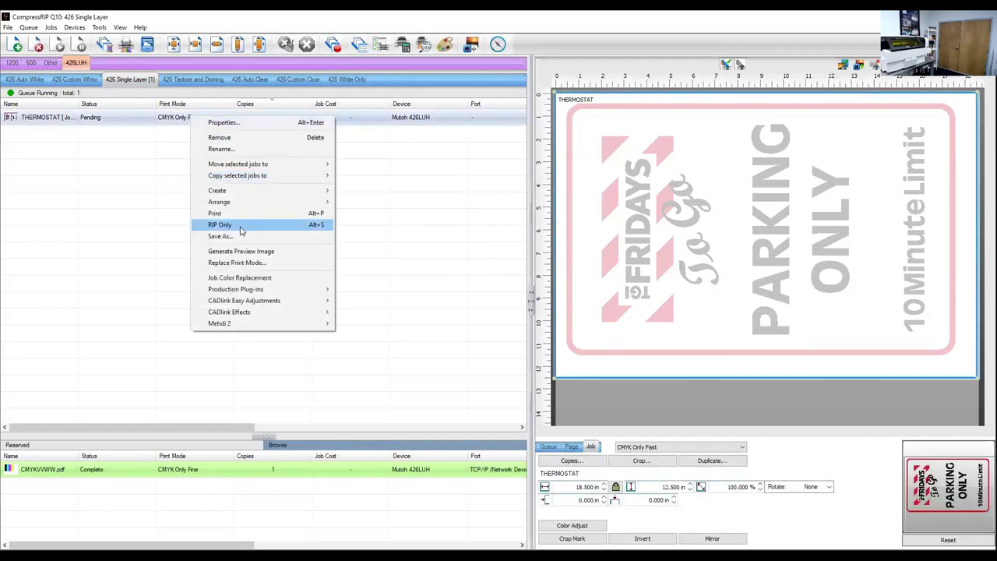
click(573, 447)
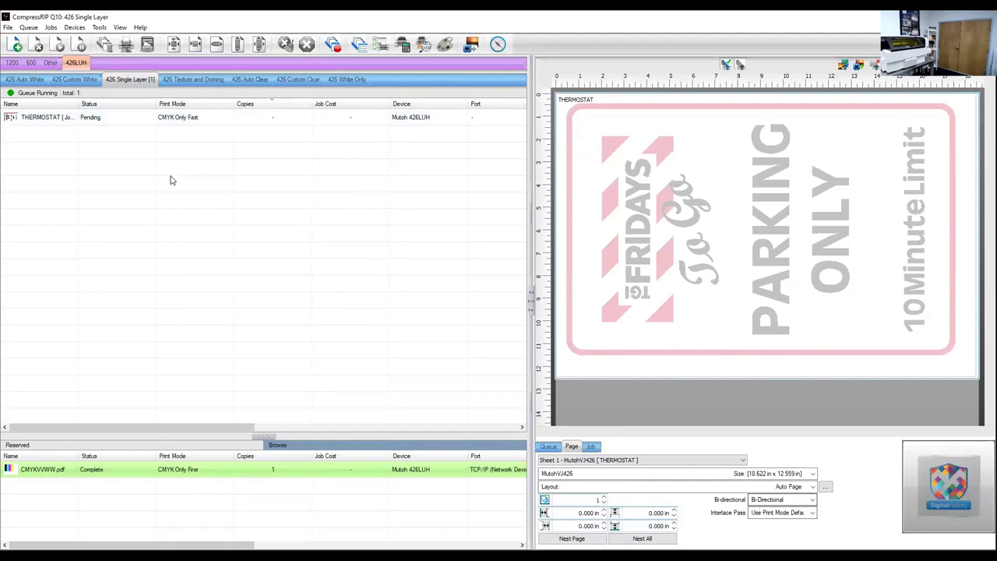
click(128, 122)
Step: Run RIP Only on the THERMOSTAT job, then Print it once ripped
right_click(129, 122)
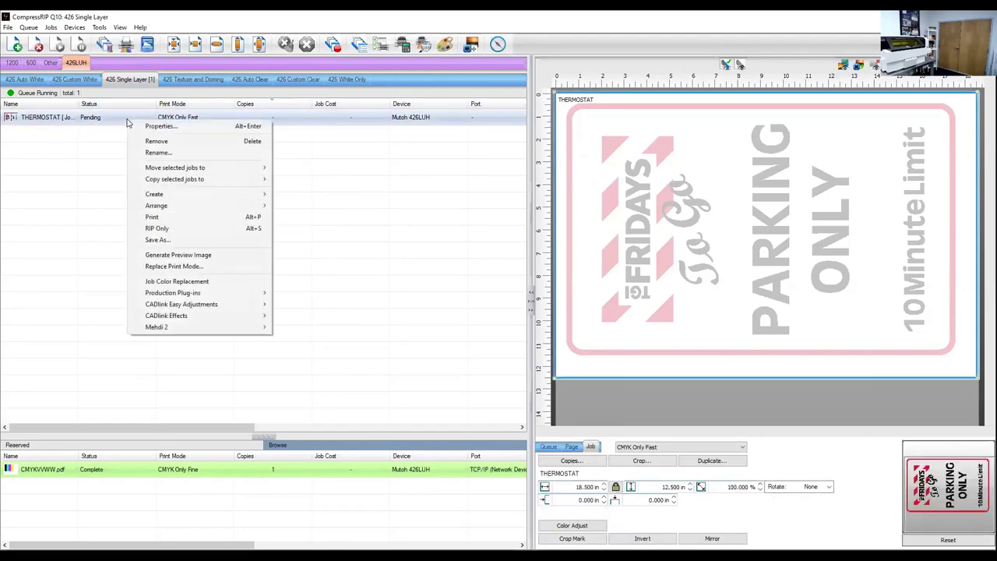
click(159, 228)
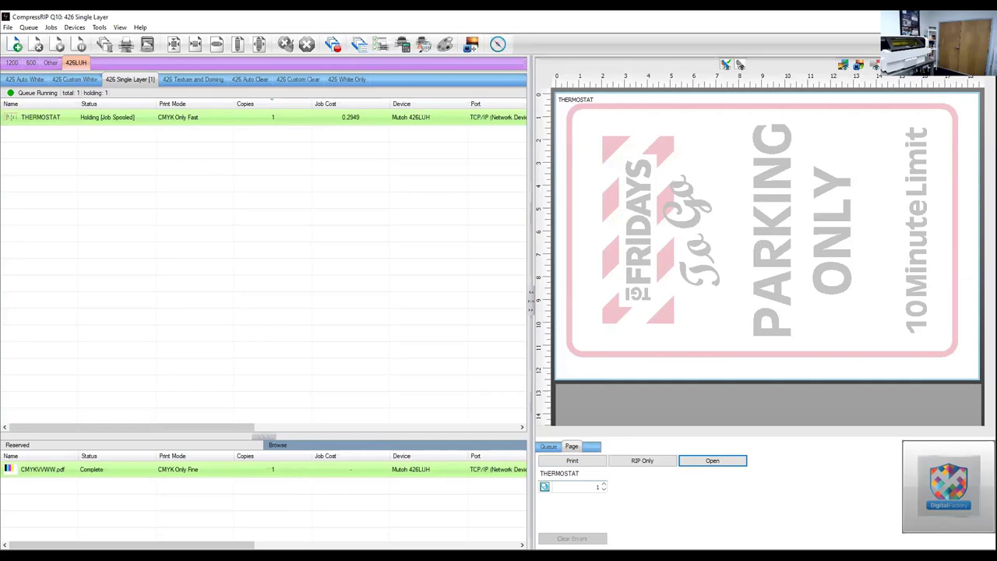
right_click(228, 117)
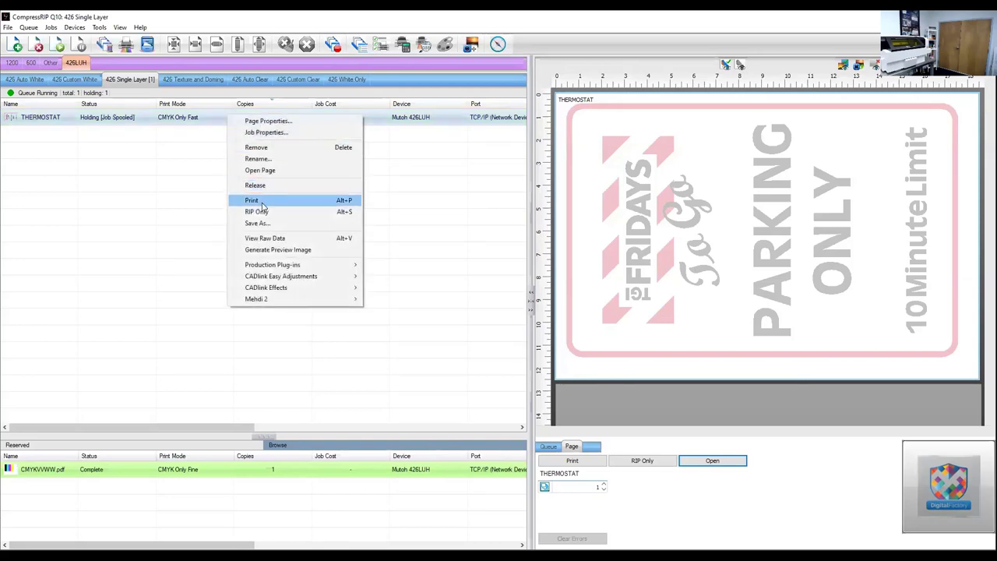
click(263, 204)
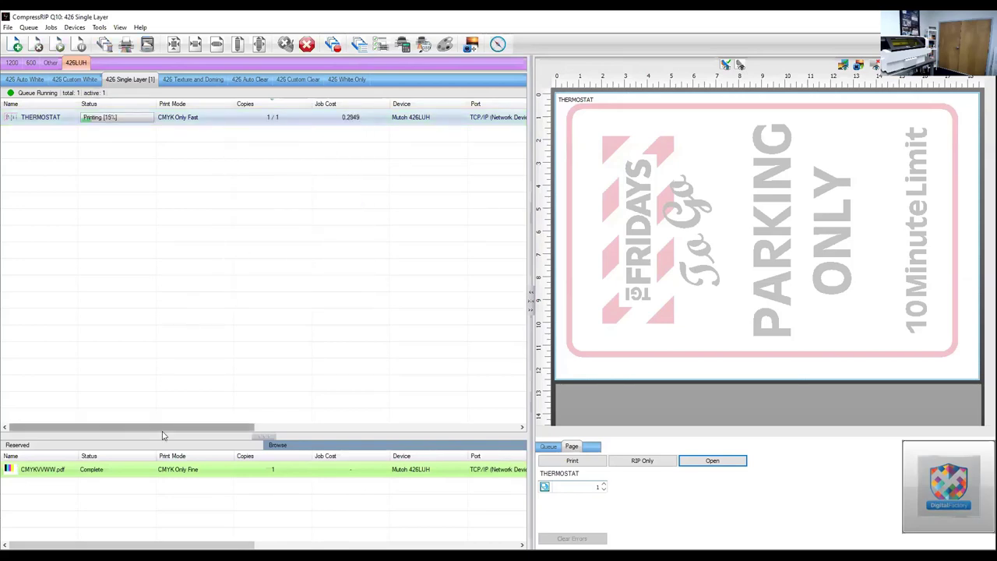